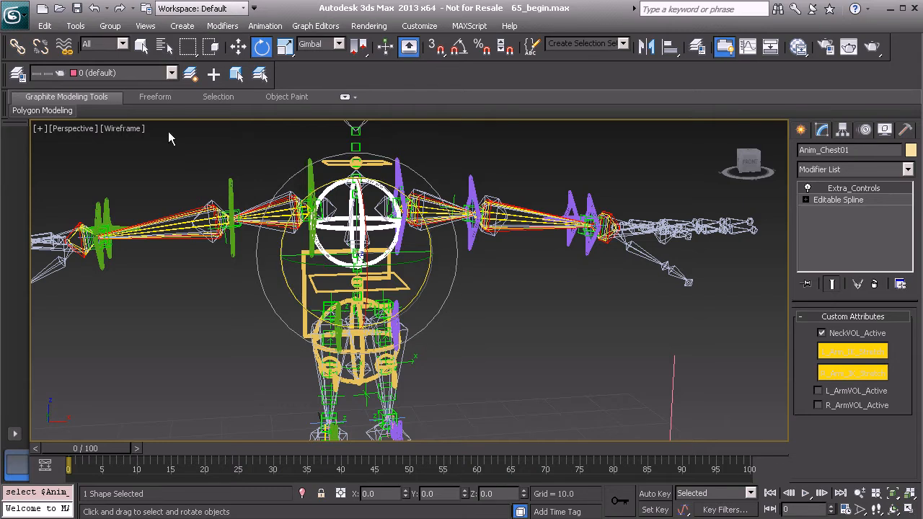
Unhide the Model layer briefly to examine the character mesh around the rig, and hide it again.
left_click(18, 73)
left_click(137, 377)
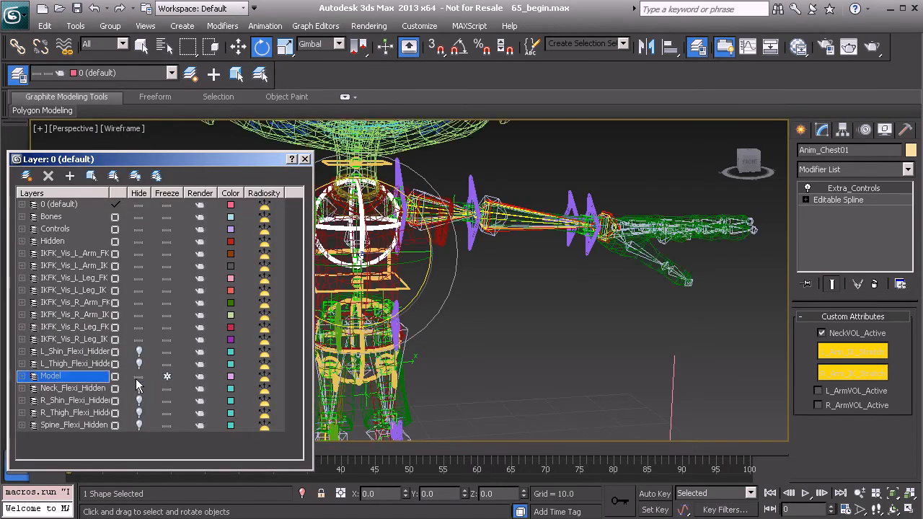
mouse_move(491, 216)
middle_mouse_down("alt")
mouse_move(433, 209)
mouse_move(411, 184)
mouse_move(393, 202)
mouse_move(433, 196)
mouse_move(485, 212)
middle_mouse_up("alt")
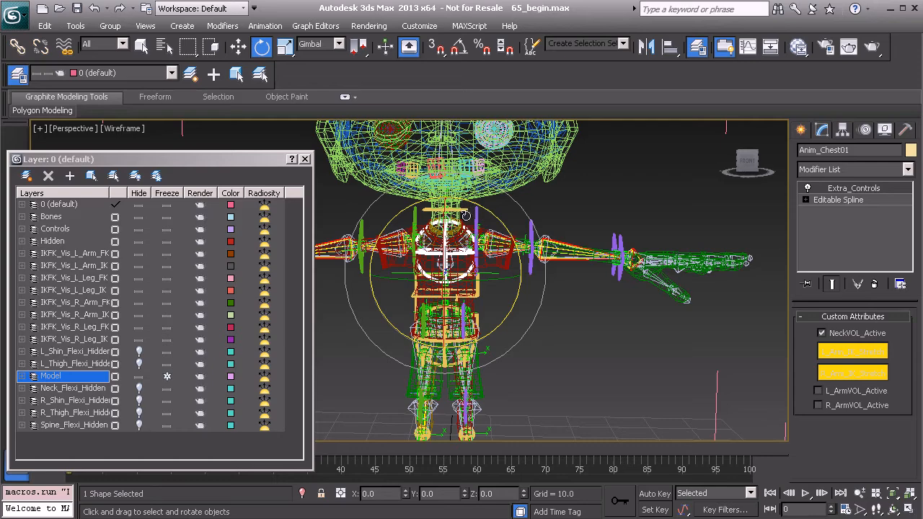
mouse_move(388, 222)
middle_mouse_down("alt")
mouse_move(548, 235)
mouse_move(386, 216)
middle_mouse_up("alt")
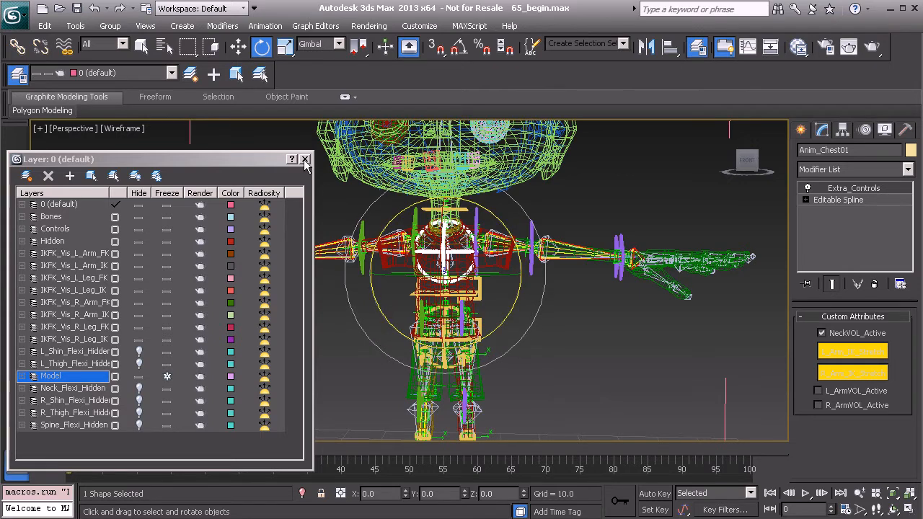
left_click(138, 376)
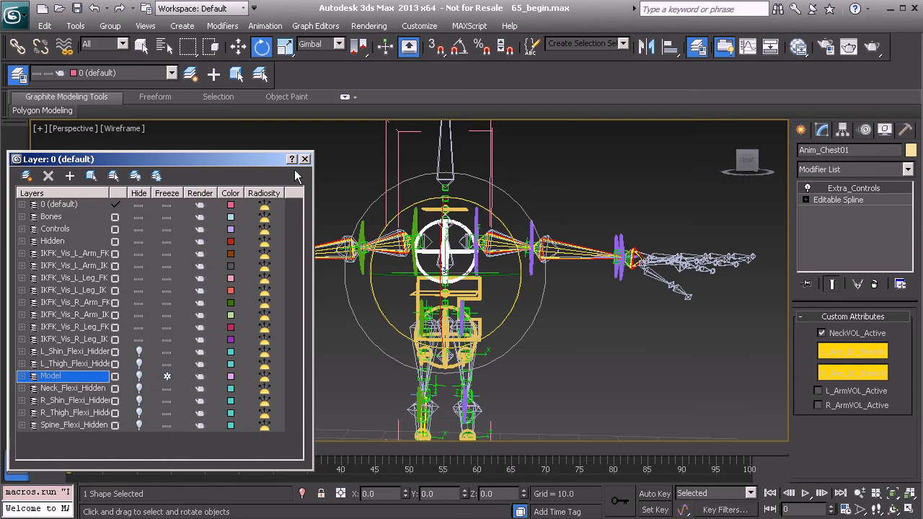
left_click(305, 158)
Try rotating the left clavicle bone in two directions, undoing each rotation.
middle_click_drag(409, 220, 374, 238)
scroll(374, 238, "up", 8)
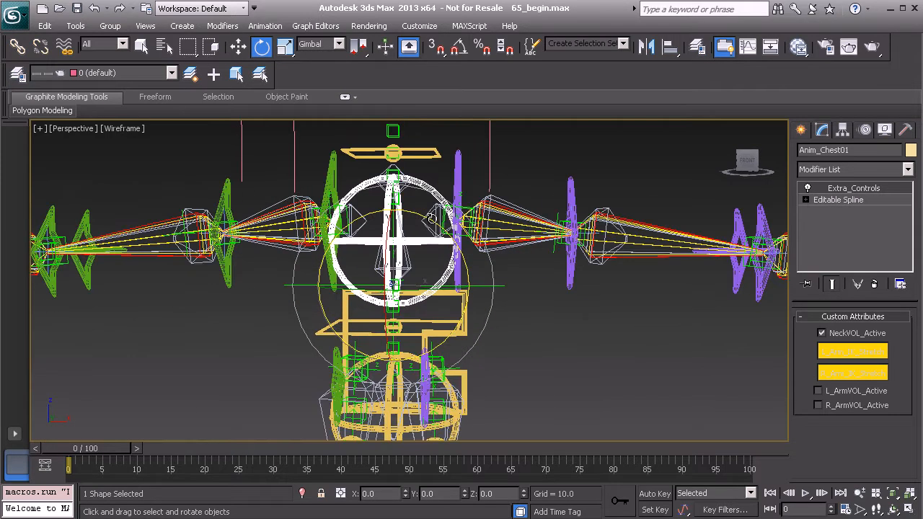
left_click(432, 223)
left_click_drag(490, 187, 468, 168)
key("ctrl+z")
middle_click_drag(436, 222, 433, 244, "alt")
mouse_move(445, 242)
left_mouse_down()
mouse_move(405, 252)
mouse_move(449, 223)
left_mouse_up()
key("ctrl+z")
middle_click_drag(471, 203, 446, 202)
Open the Parameter Editor for the chest control and name a new float spinner attribute L_Clav_Vertical.
left_click(437, 257)
key("q")
key("alt+1")
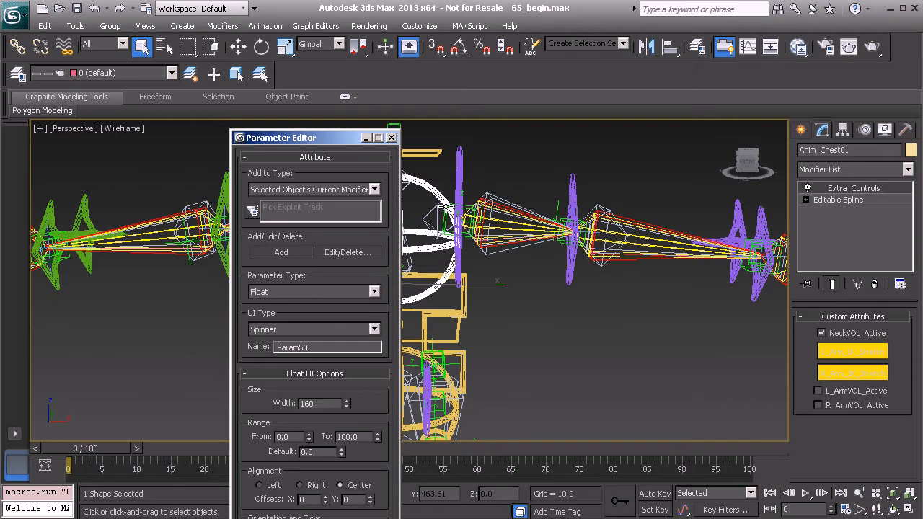
mouse_move(326, 139)
left_mouse_down()
mouse_move(266, 33)
mouse_move(264, 74)
left_mouse_up()
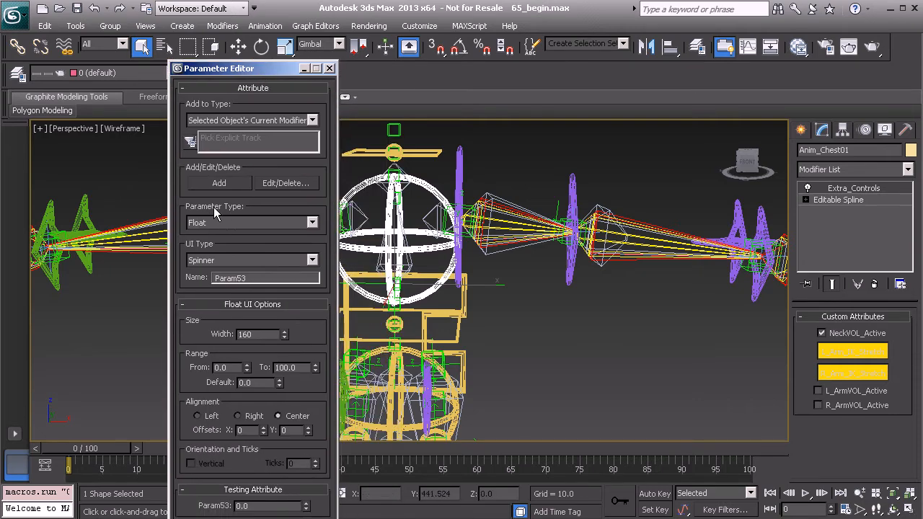
double_click(260, 282)
type("L_Clav_Vertical")
Set the L_Clav_Vertical range from -360 to 360, copy its name, and add the attribute to the Extra_Controls modifier.
left_click(225, 368)
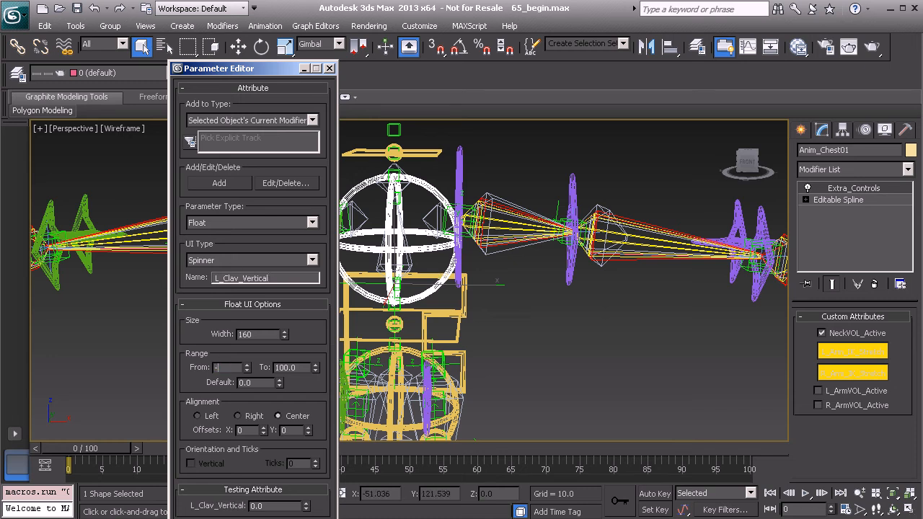
type("-360")
key("Tab")
type("3")
left_click_drag(274, 279, 212, 279)
key("ctrl+c")
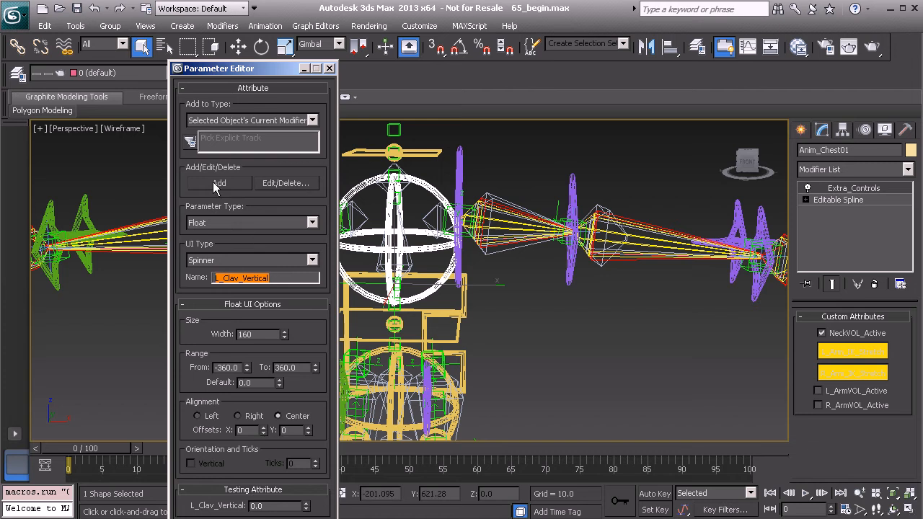
left_click_drag(249, 68, 260, 25)
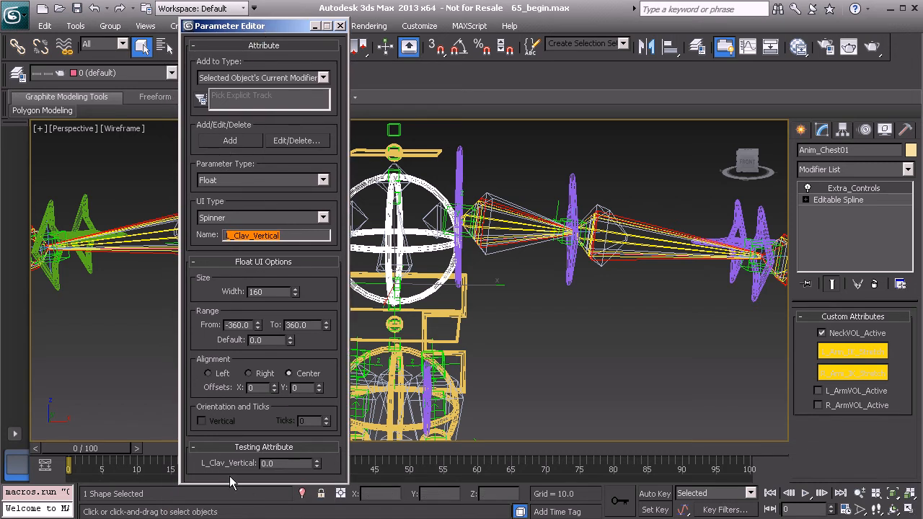
left_click(233, 141)
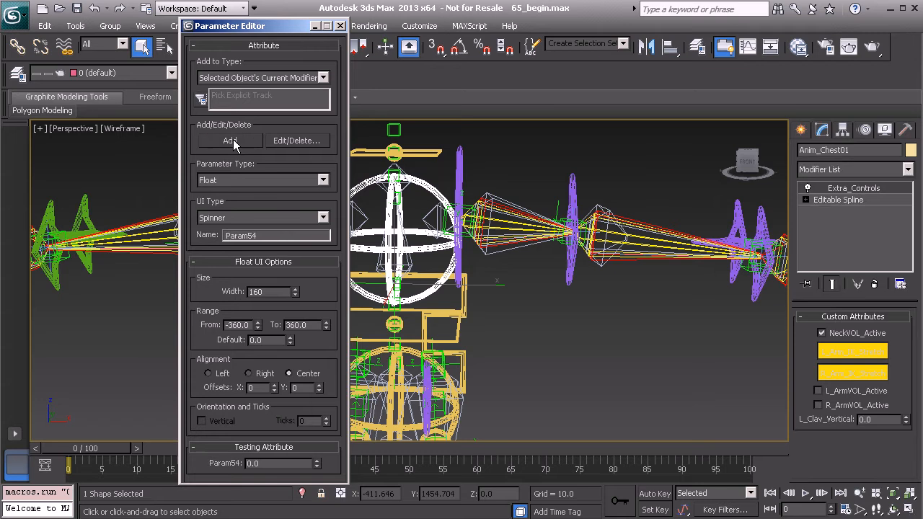
Add float spinners L_Clav_Horizontal, R_Clav_Vertical and R_Clav_Horizontal with the same -360 to 360 range, and close the Parameter Editor.
double_click(275, 235)
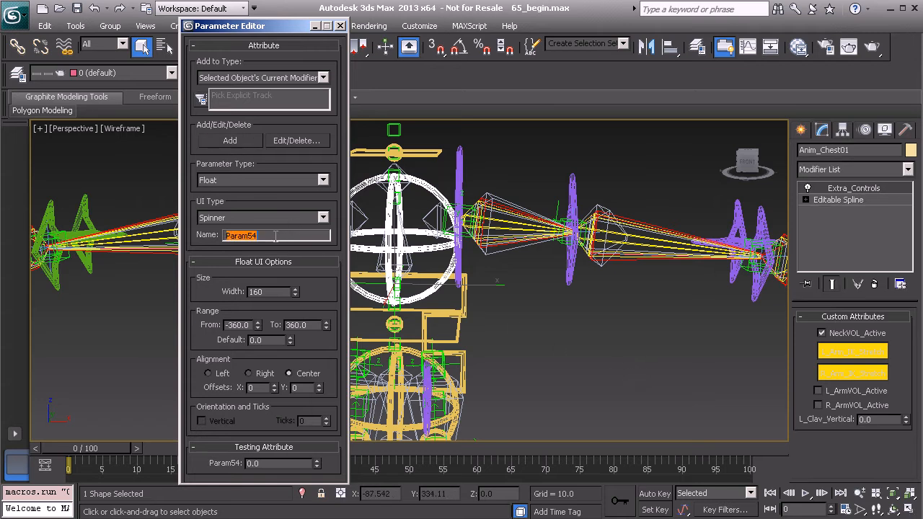
key("ctrl+v")
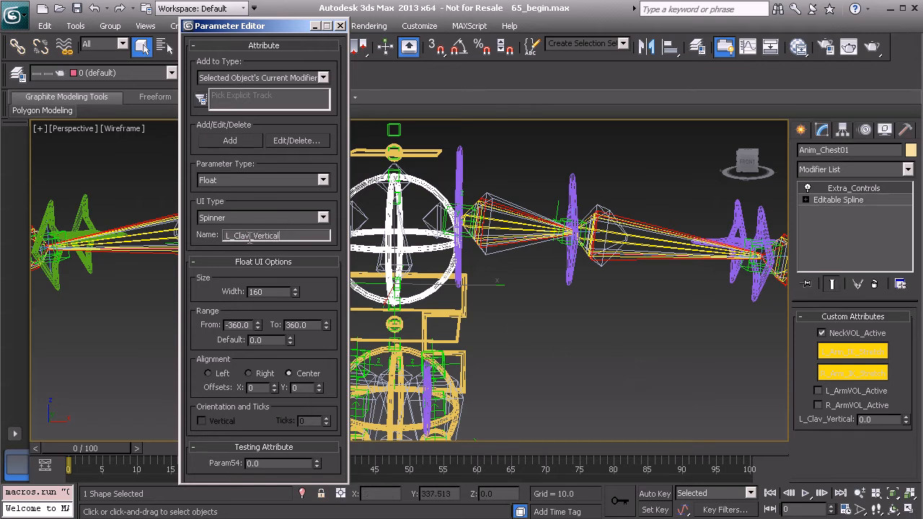
left_click_drag(266, 236, 293, 241)
type("Horizon")
key("Return")
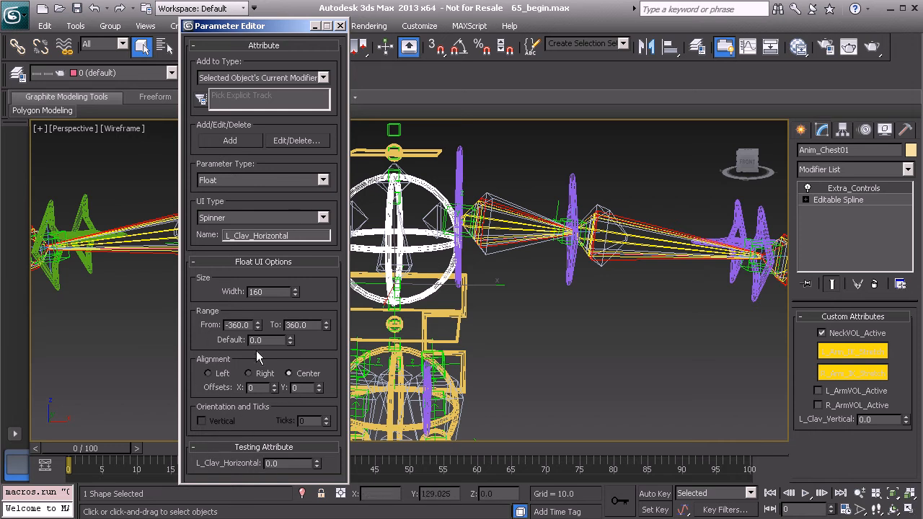
left_click(231, 141)
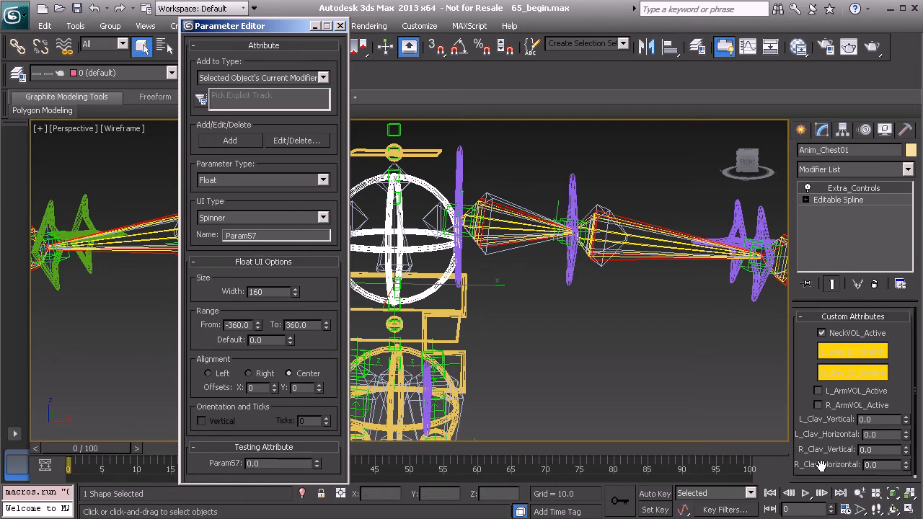
left_click(341, 26)
Start wiring the chest control's L_Clav_Vertical attribute to the left clavicle bone's Zero Euler XYZ Y Rotation.
middle_click_drag(539, 270, 441, 248)
scroll(457, 284, "up", 1)
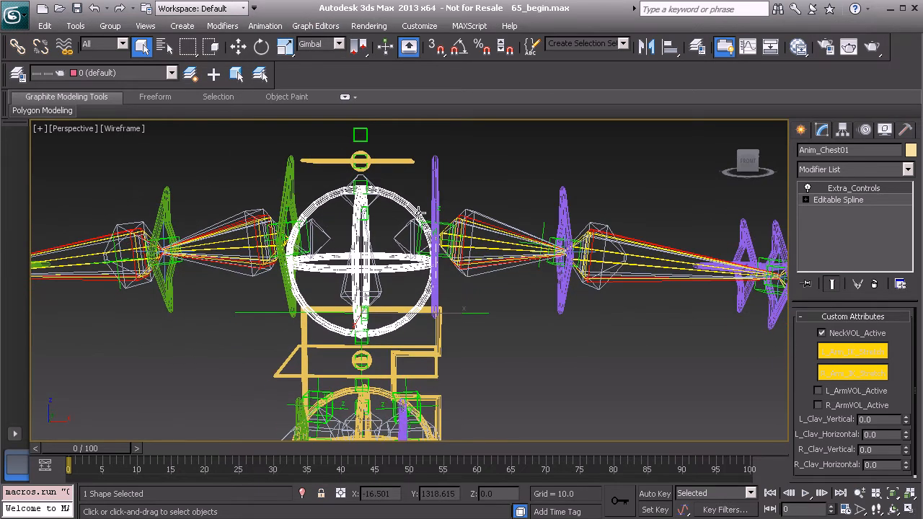
right_click(473, 169)
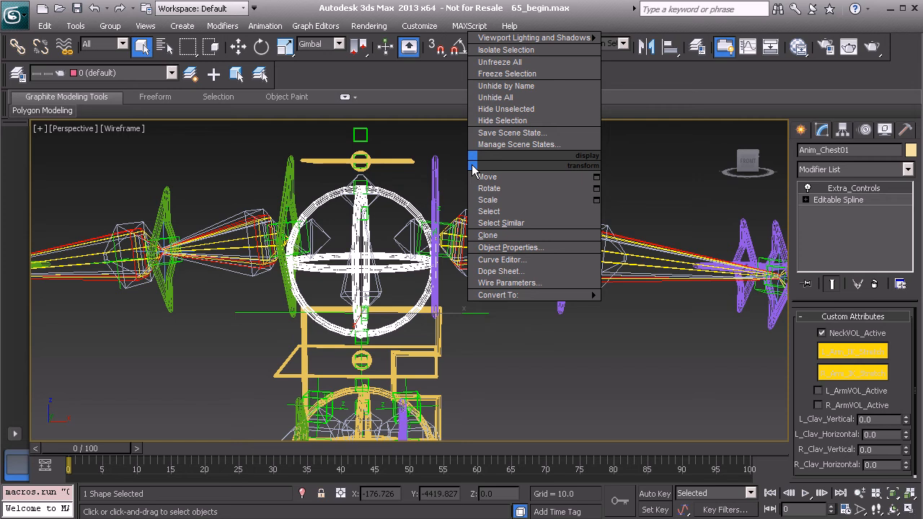
left_click(539, 283)
mouse_move(360, 334)
mouse_move(444, 336)
mouse_move(565, 339)
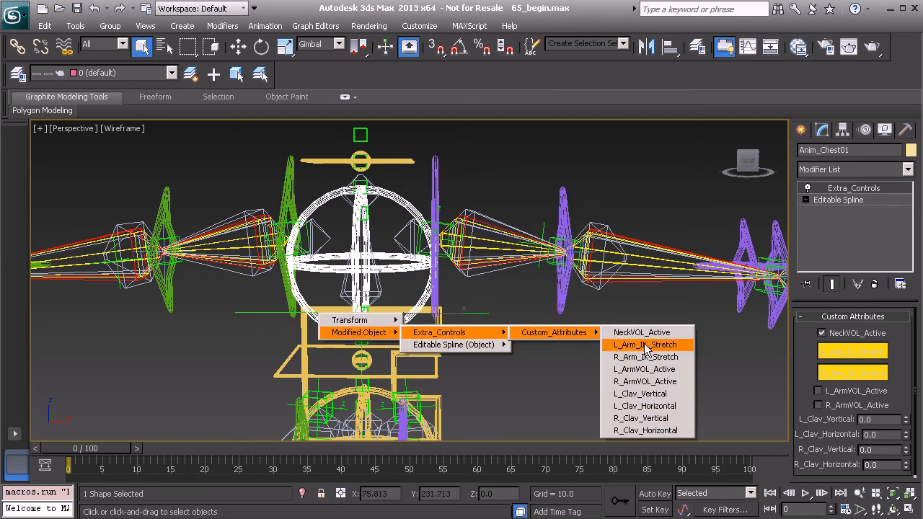
left_click(655, 394)
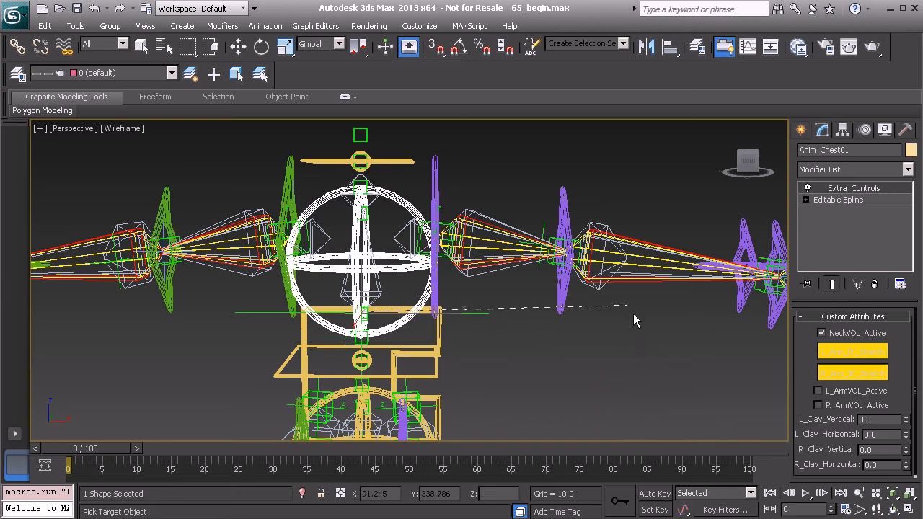
left_click(399, 235)
mouse_move(426, 241)
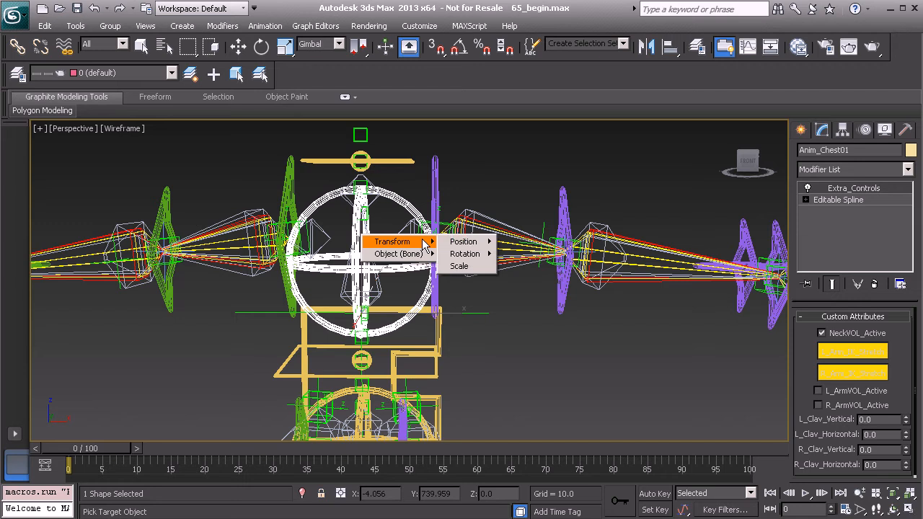
mouse_move(481, 254)
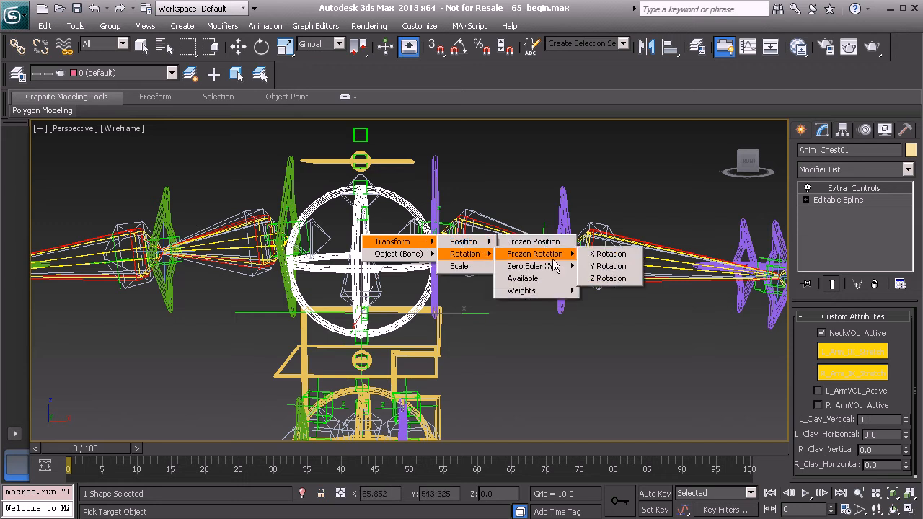
mouse_move(557, 269)
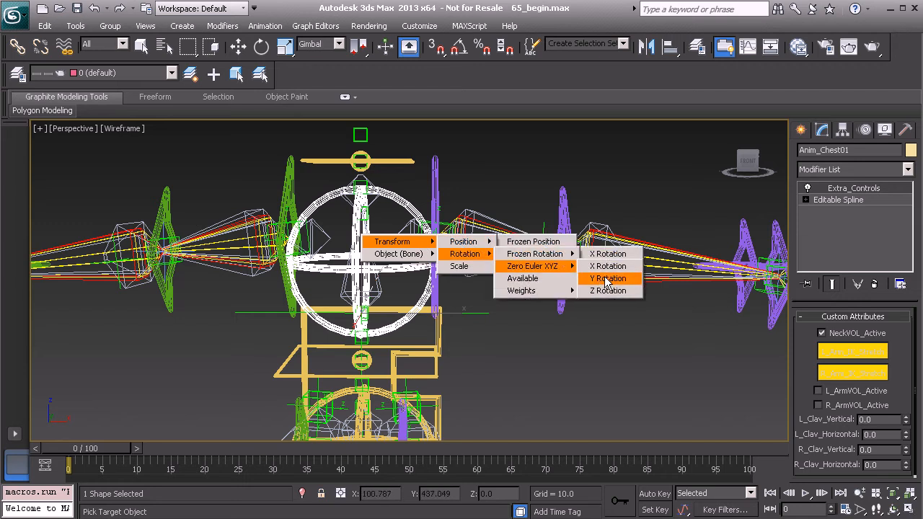
left_click(606, 279)
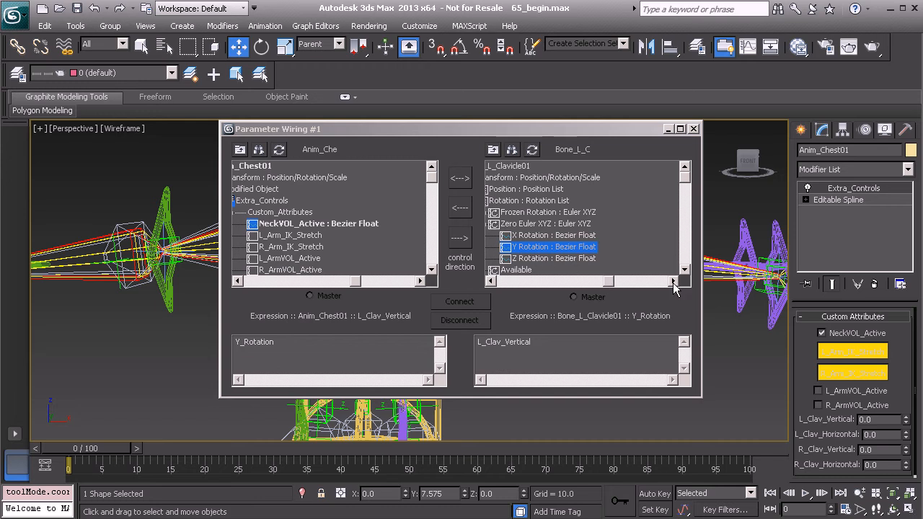
Connect L_Clav_Vertical one-way to the clavicle's Y Rotation with the expression DegToRad(L_Clav_Vertical), dismissing the illegal cycle warnings.
left_click_drag(703, 396, 755, 439)
left_click_drag(415, 126, 367, 106)
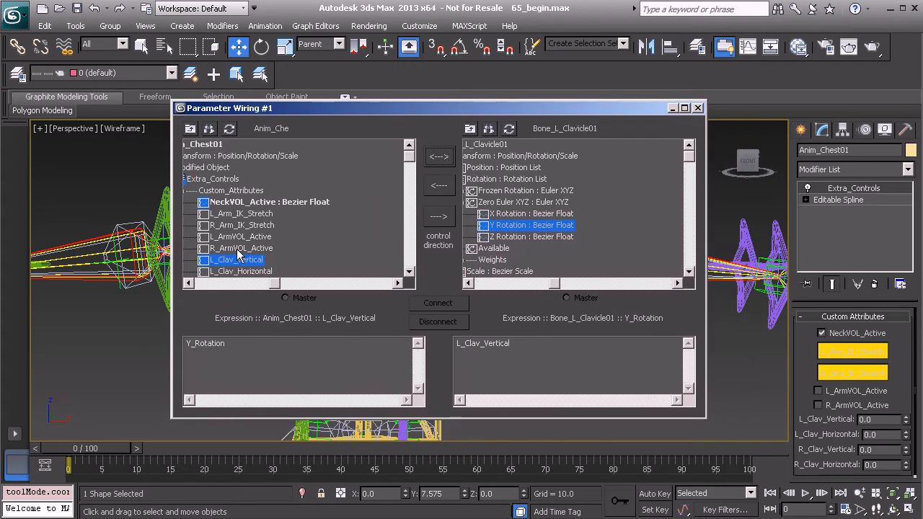
left_click(446, 217)
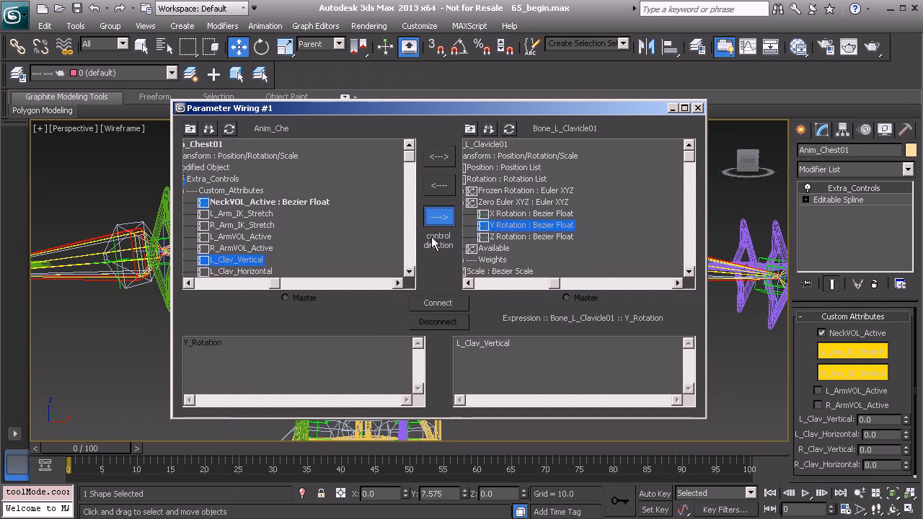
type("DegTo")
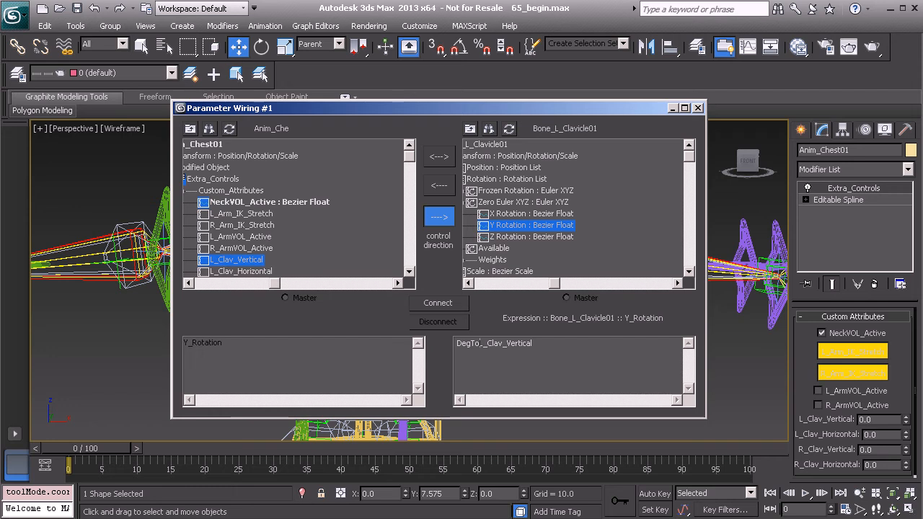
type("Rad(")
left_click(445, 303)
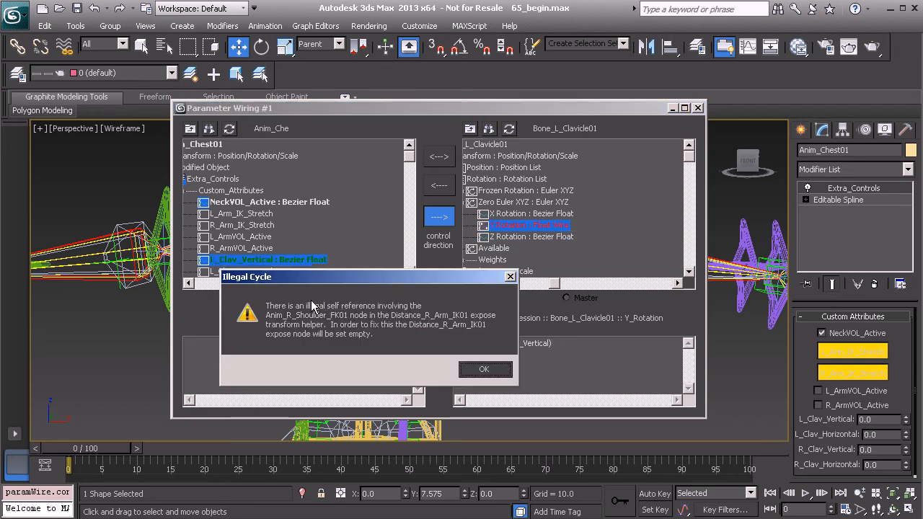
left_click(484, 370)
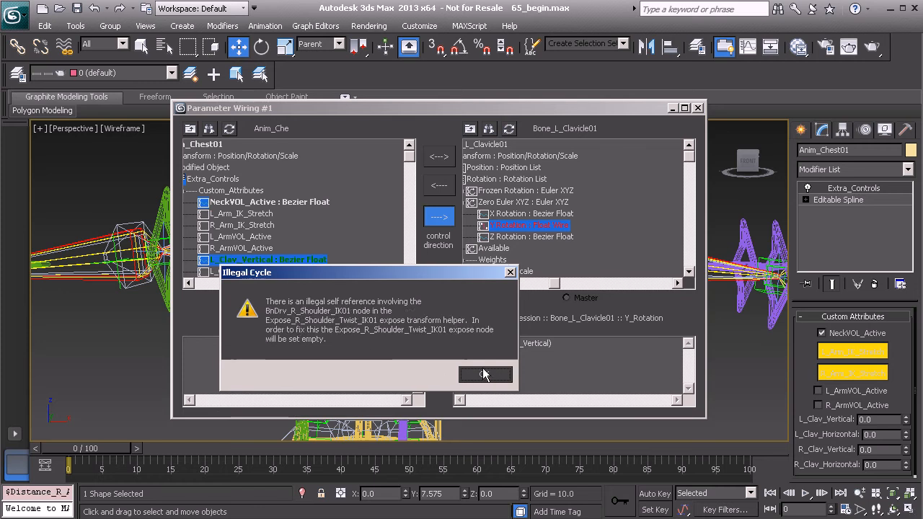
left_click(484, 374)
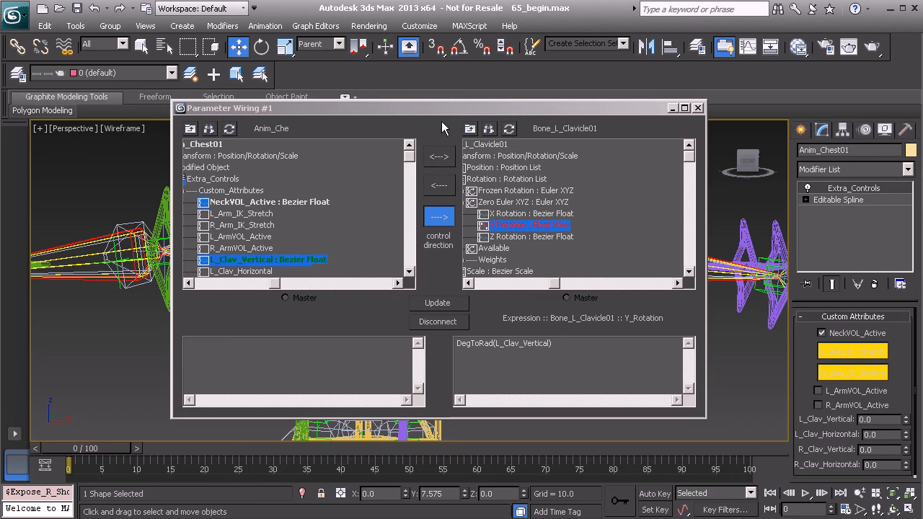
Move the wiring dialog off the rig, try rotating the chest control, and undo the rotation.
left_click_drag(444, 114, 406, 132)
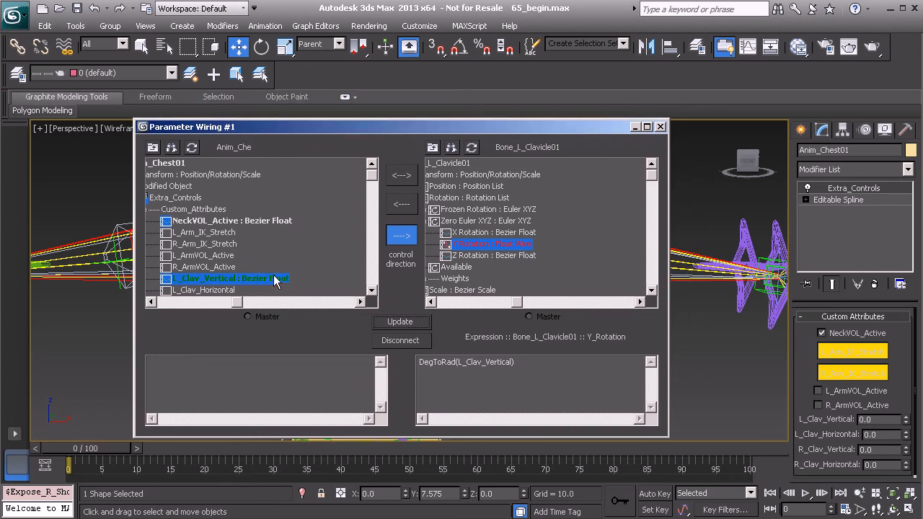
left_click_drag(419, 137, 407, 332)
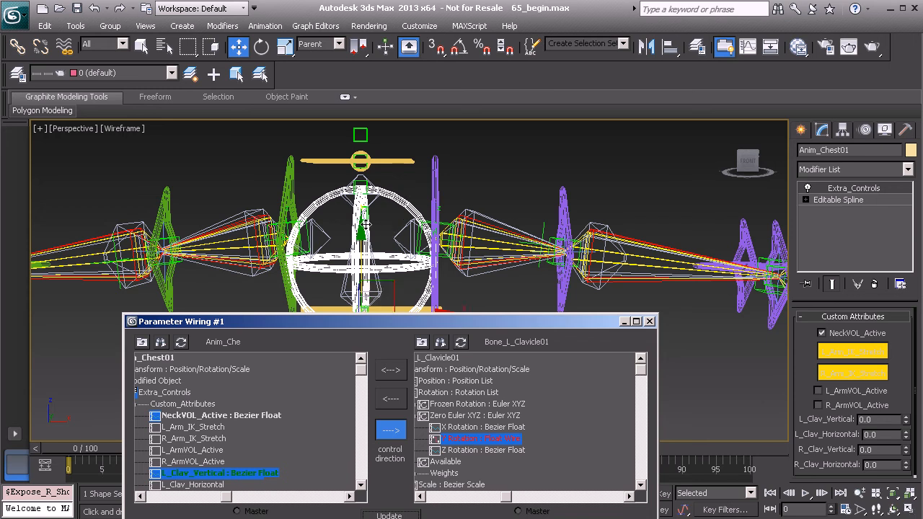
key("e")
left_click_drag(374, 263, 389, 281)
key("ctrl+z")
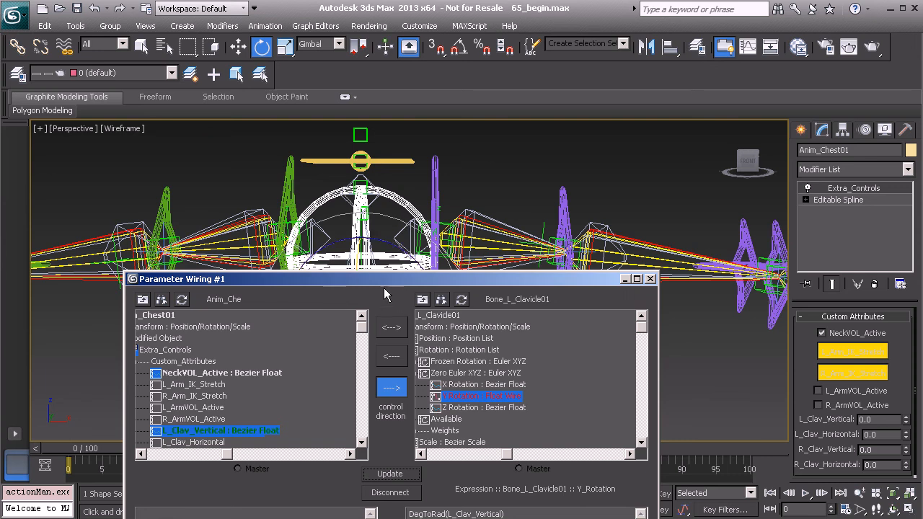
left_click_drag(377, 283, 388, 271)
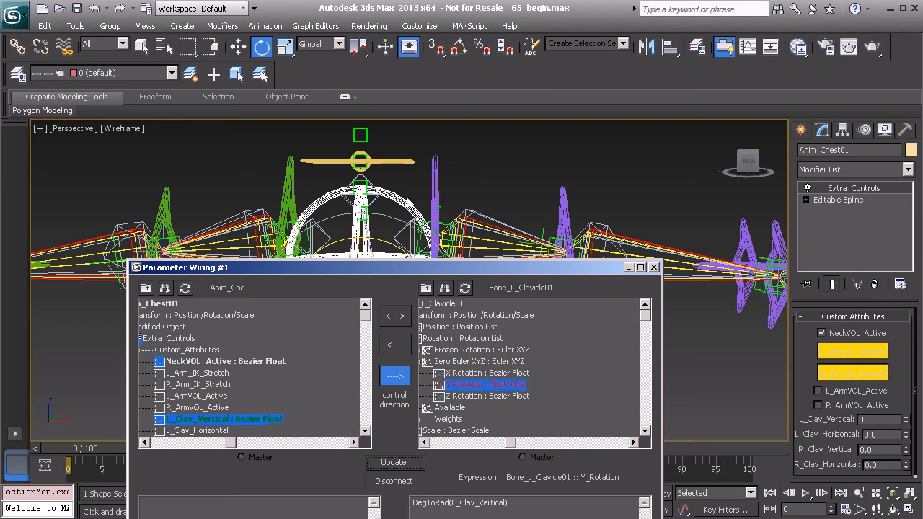
Wire L_Clav_Horizontal one-way to the left clavicle's Zero Euler Z Rotation with the expression DegToRad(L_Clav_Horizontal), and close the wiring dialog.
left_click_drag(402, 269, 381, 160)
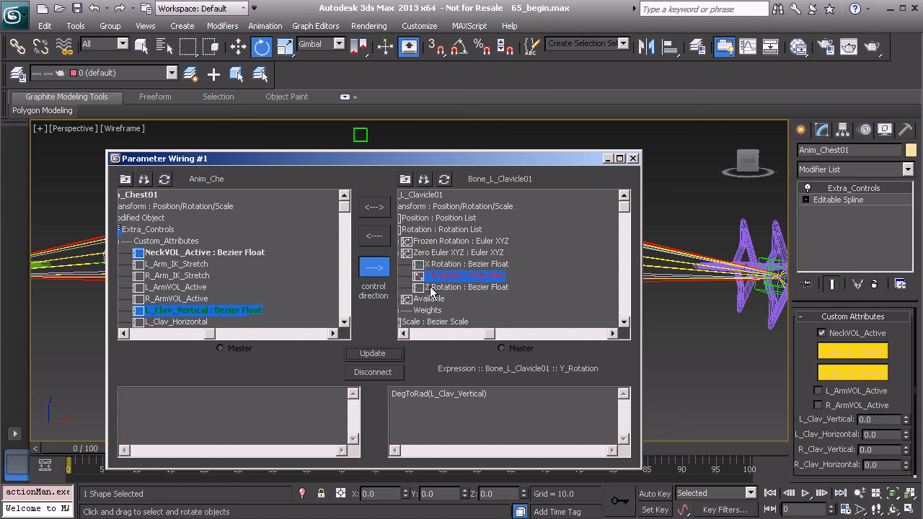
left_click(176, 322)
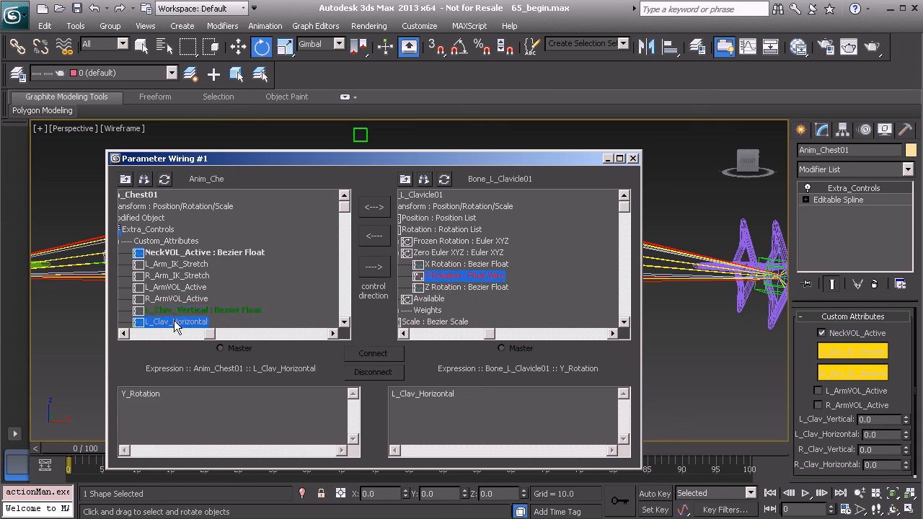
left_click(440, 287)
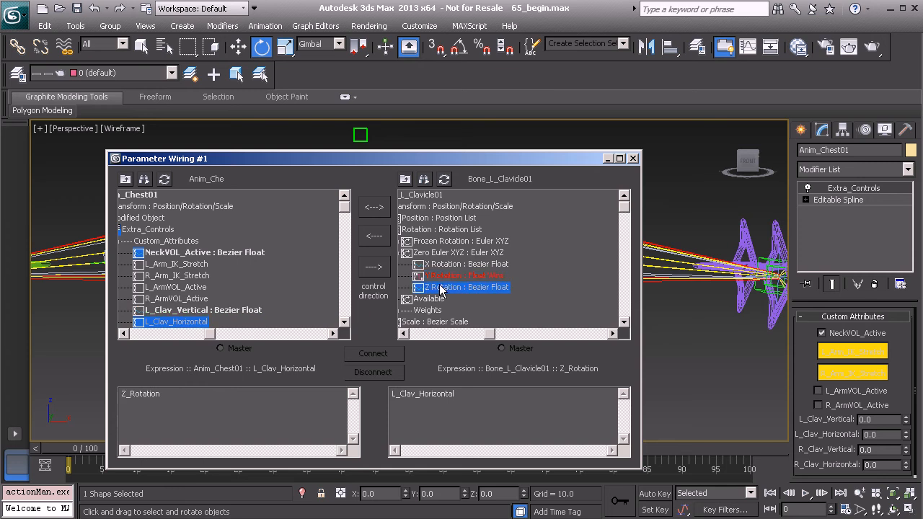
left_click(379, 269)
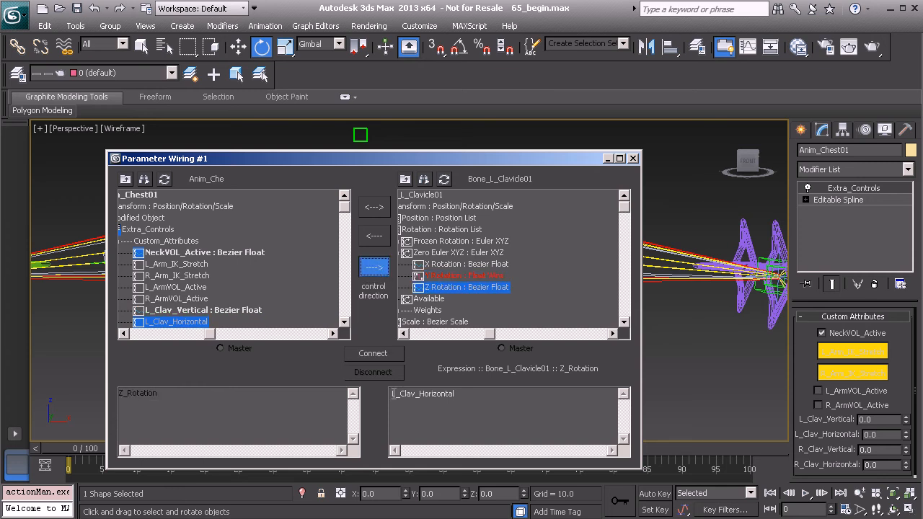
type("DegToRad(")
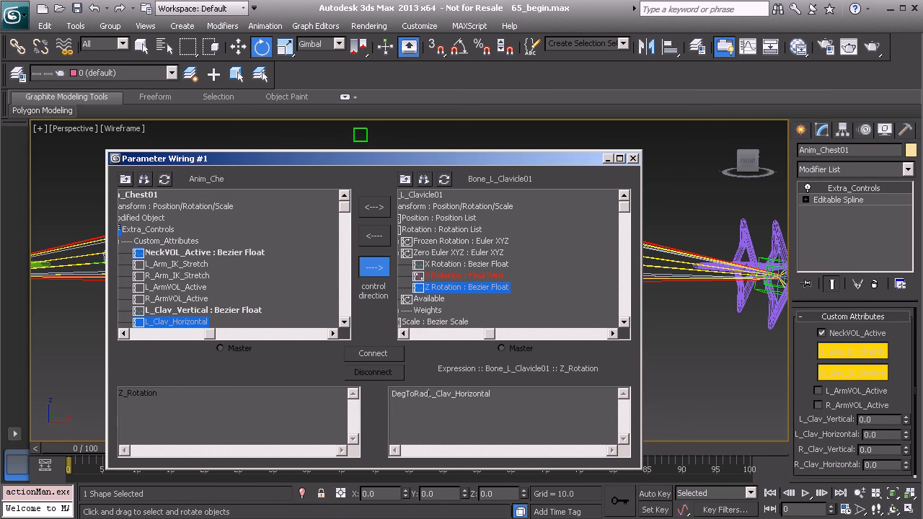
type(")")
left_click(385, 354)
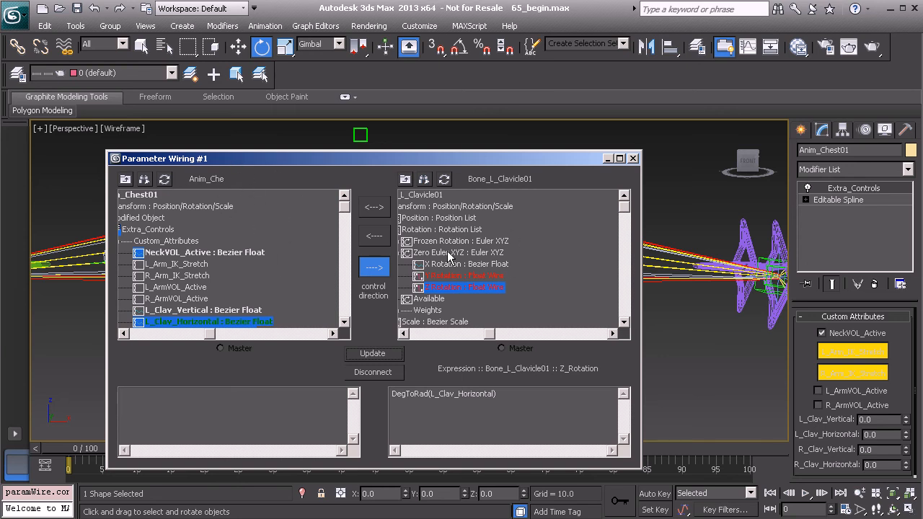
left_click(633, 159)
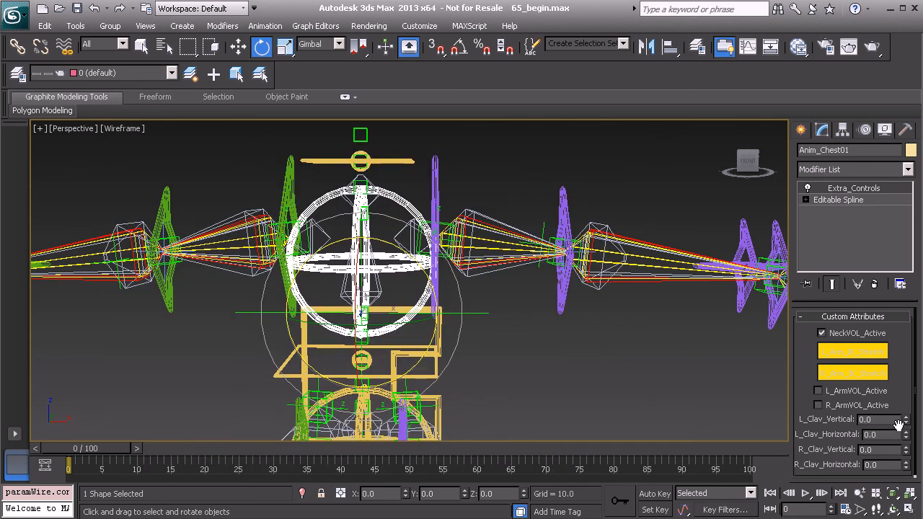
Test the chest control's L_Clav_Vertical and L_Clav_Horizontal spinners on the left clavicle, undoing each change.
left_click_drag(905, 422, 884, 514)
key("ctrl+z")
left_click_drag(907, 438, 771, 122)
key("ctrl+z")
scroll(369, 284, "down", 5)
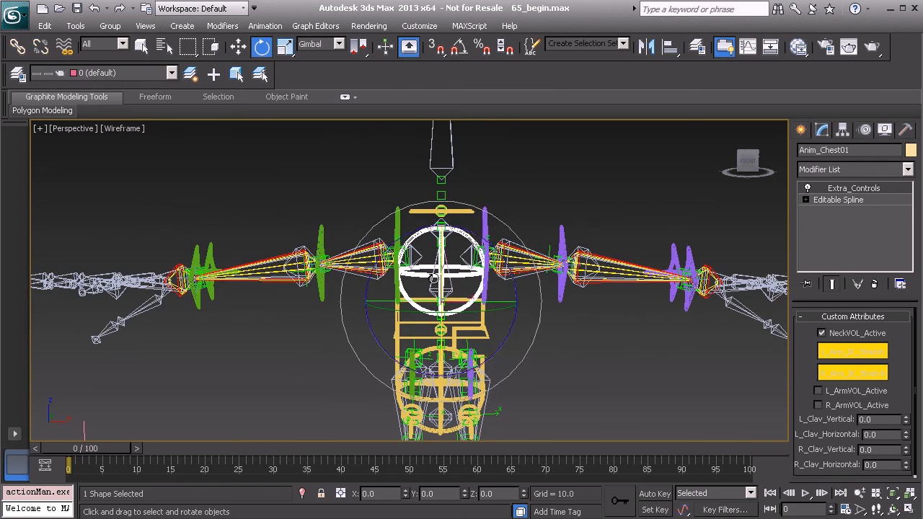
middle_click_drag(433, 302, 366, 271)
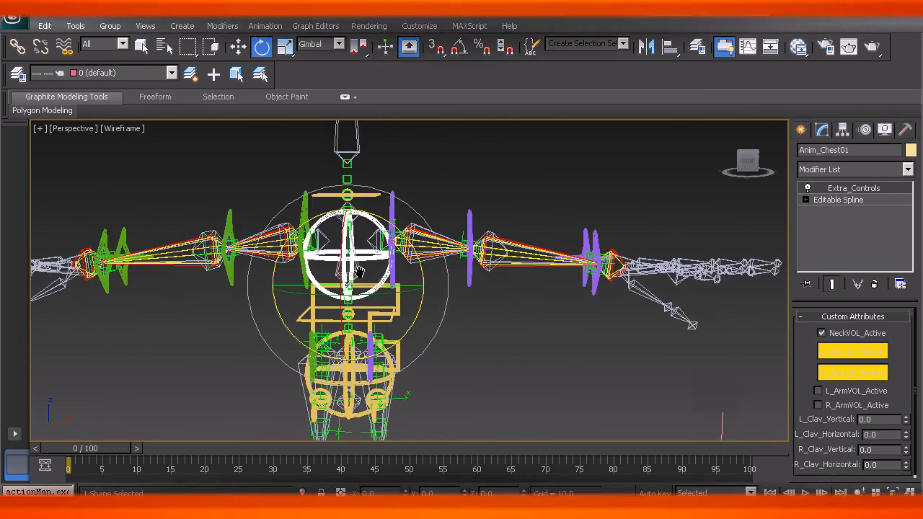